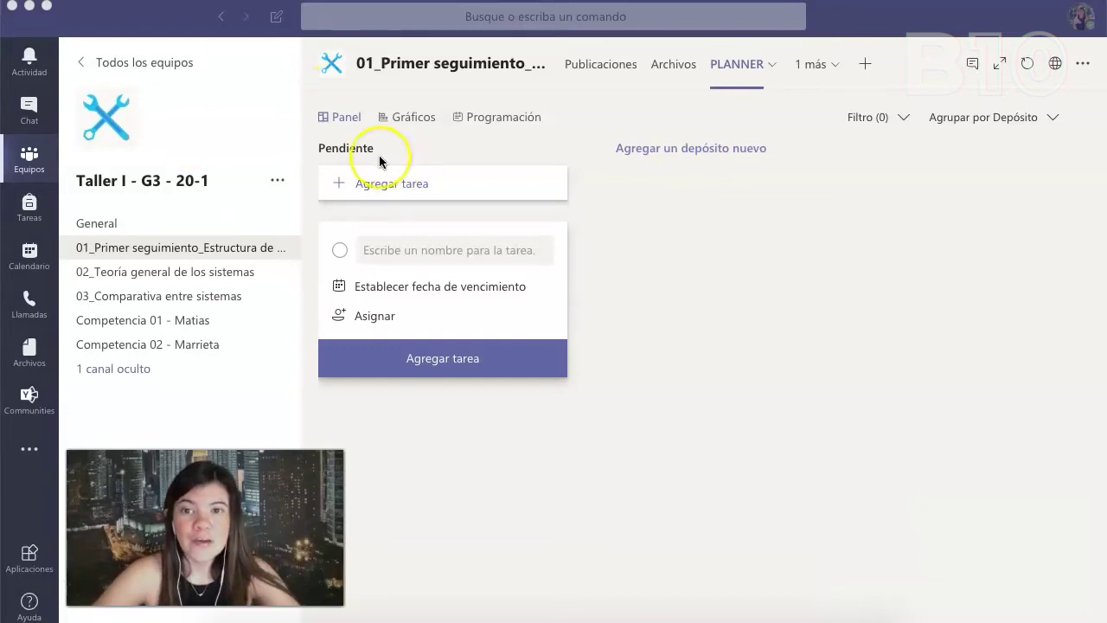
Look through the plan's charts view and monthly schedule view, and return to the board view.
click(333, 116)
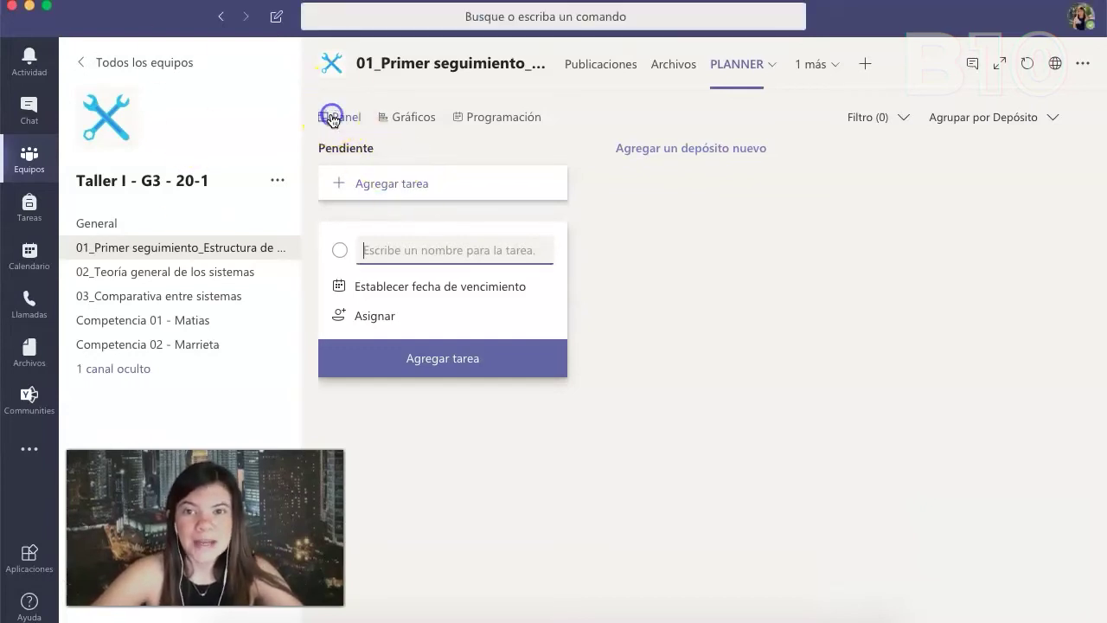
click(402, 118)
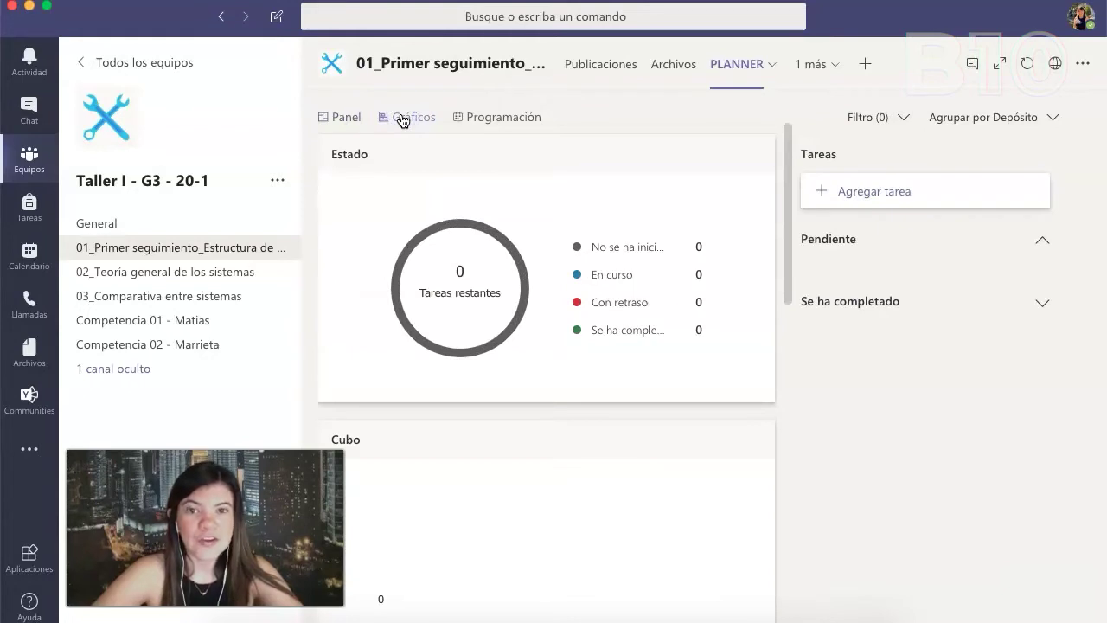
click(467, 116)
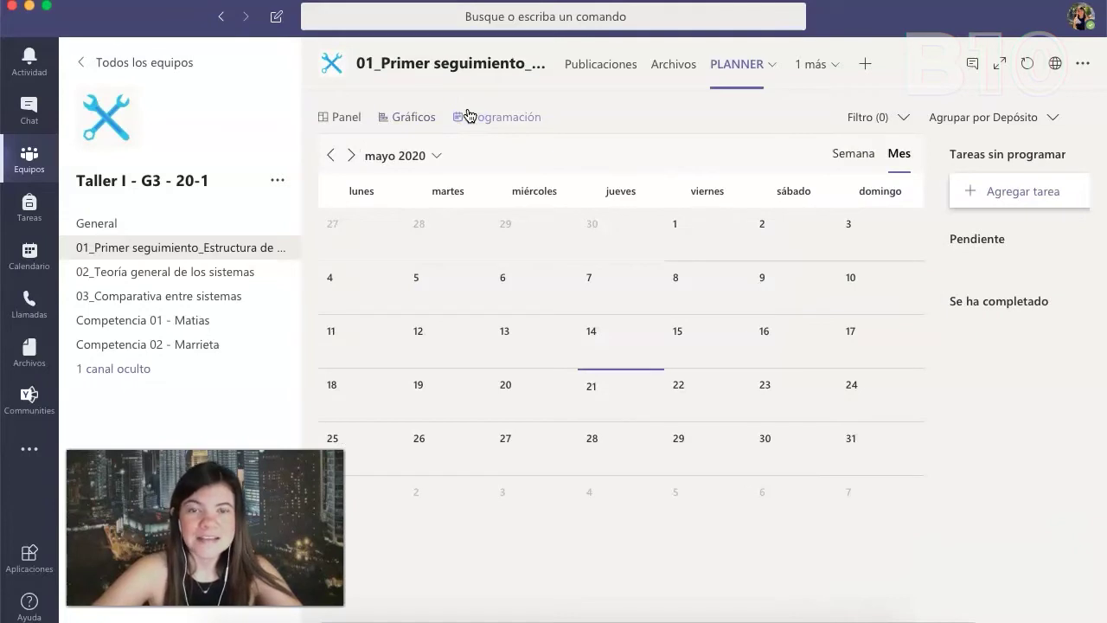
click(350, 117)
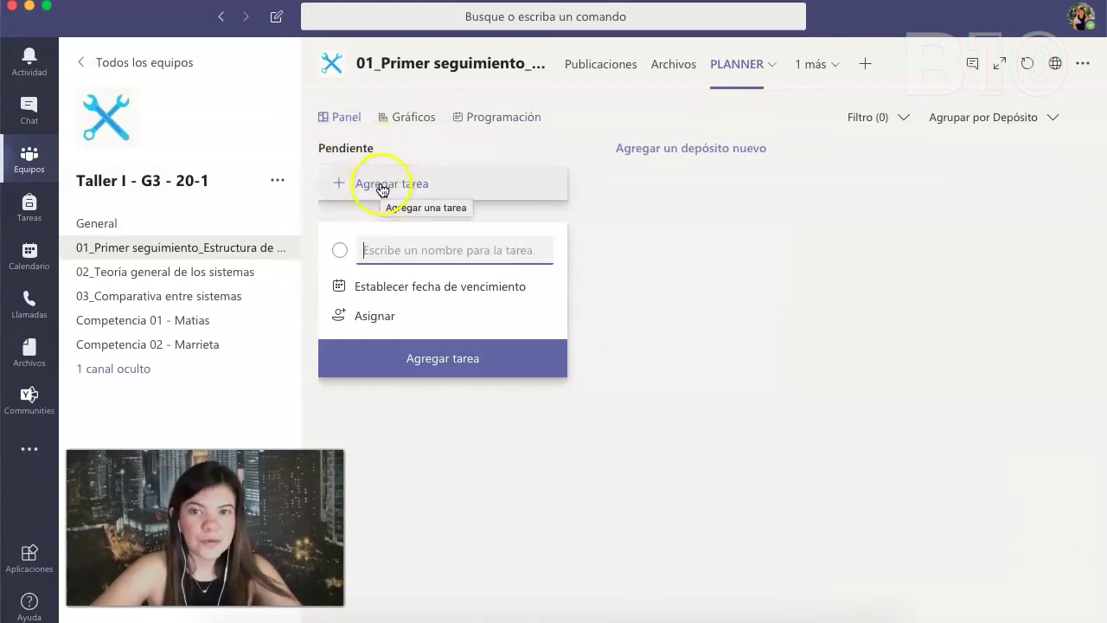
click(412, 198)
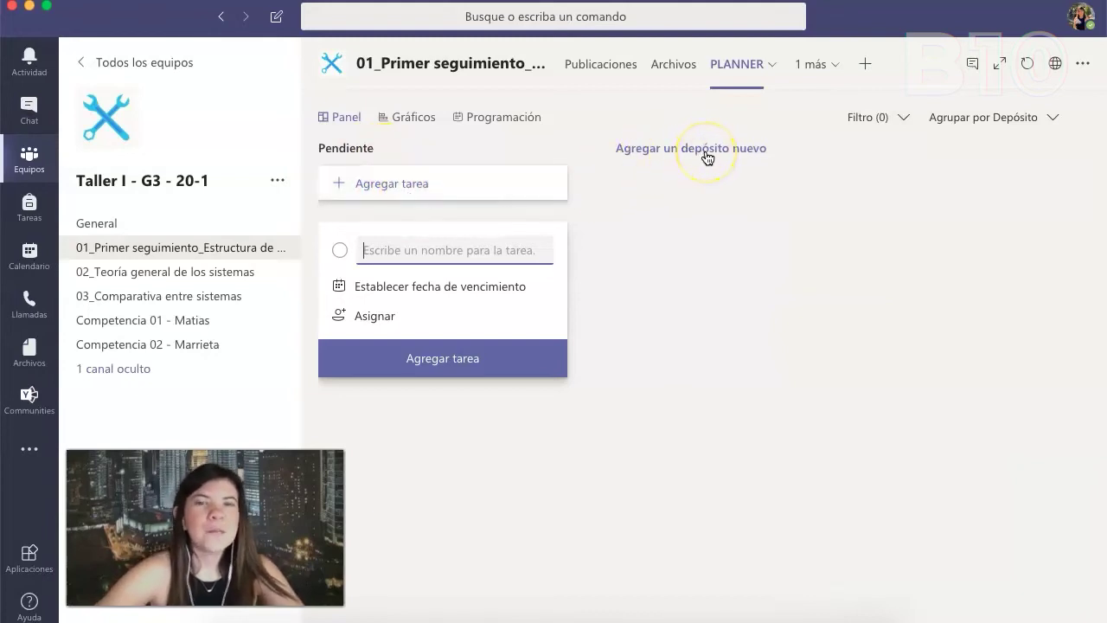
Add a new bucket named VIDEO to the plan's board.
click(717, 181)
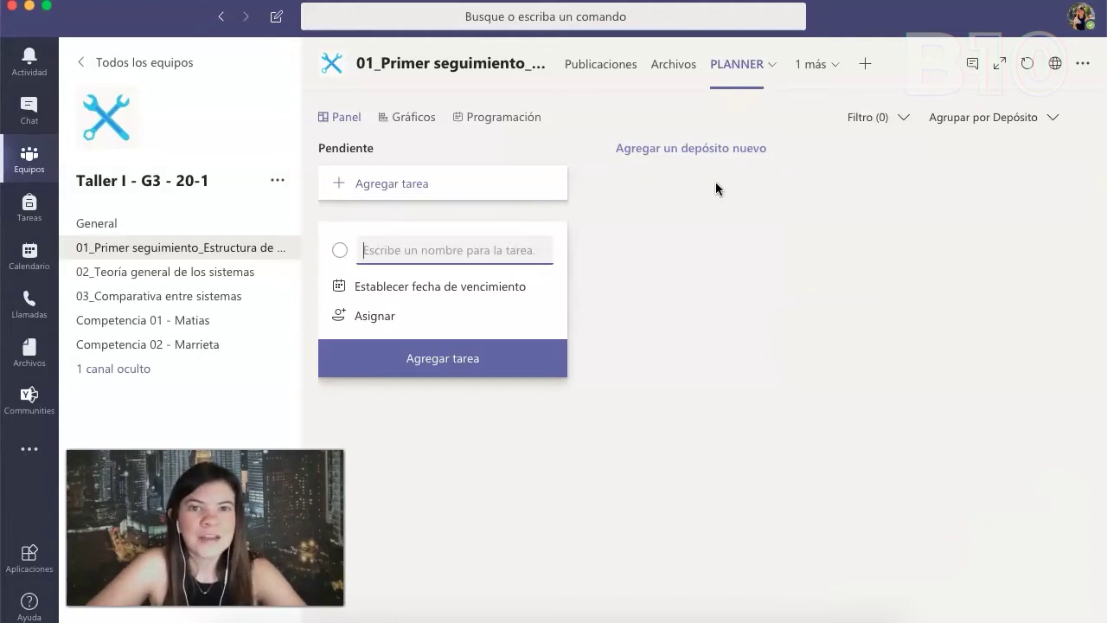
click(713, 163)
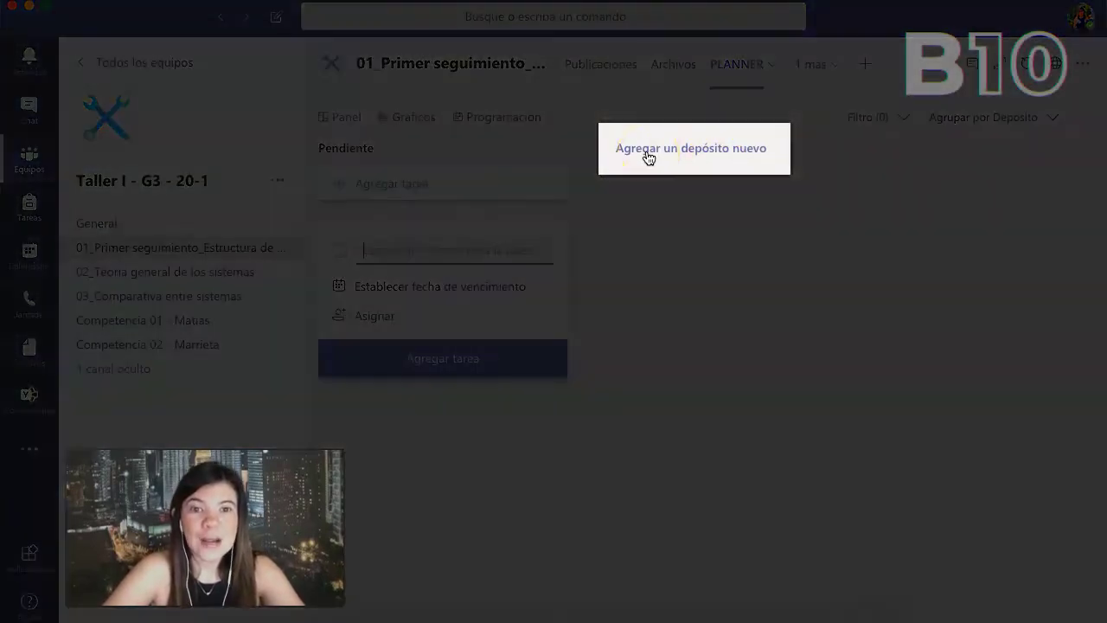
click(699, 158)
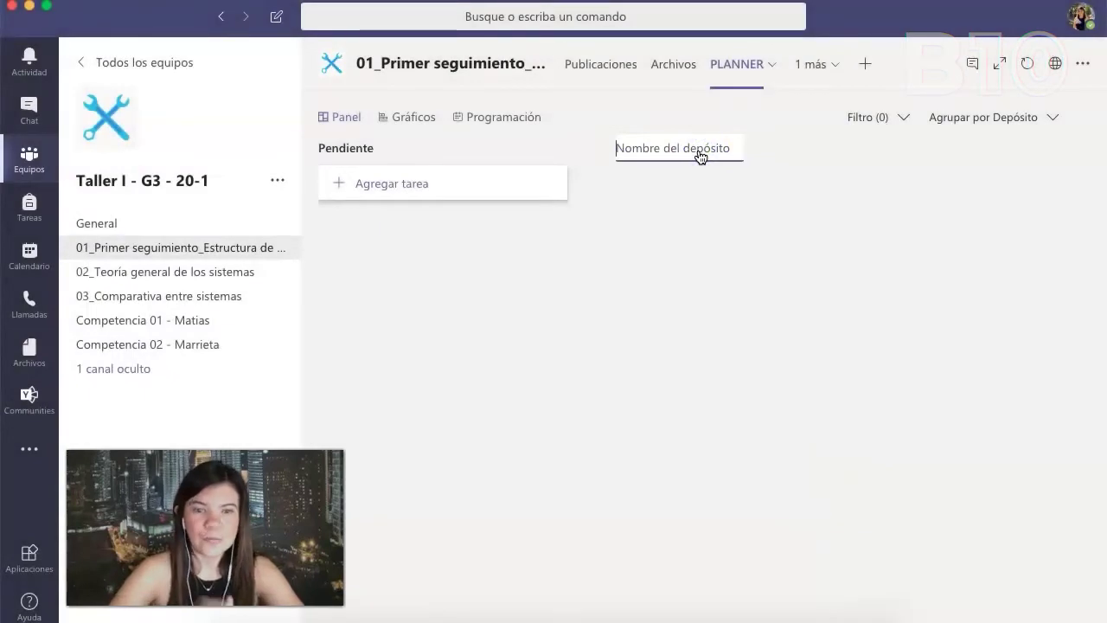
text(VIDEO)
key(Return)
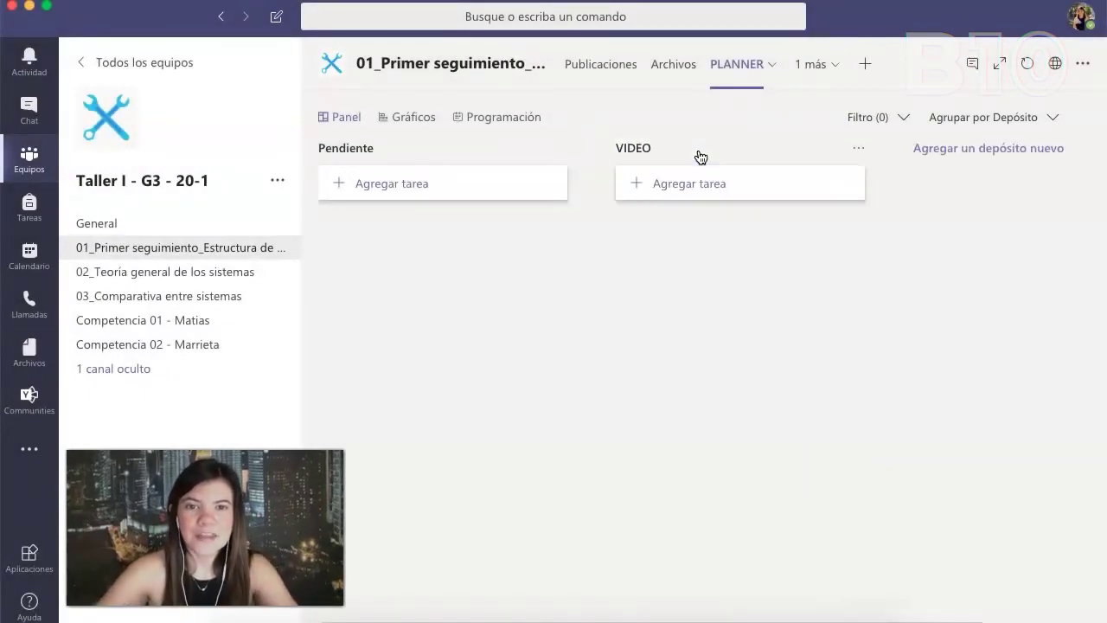
Add two more buckets to the board, named FOTOGRAFIA and GRAFICO.
click(1032, 148)
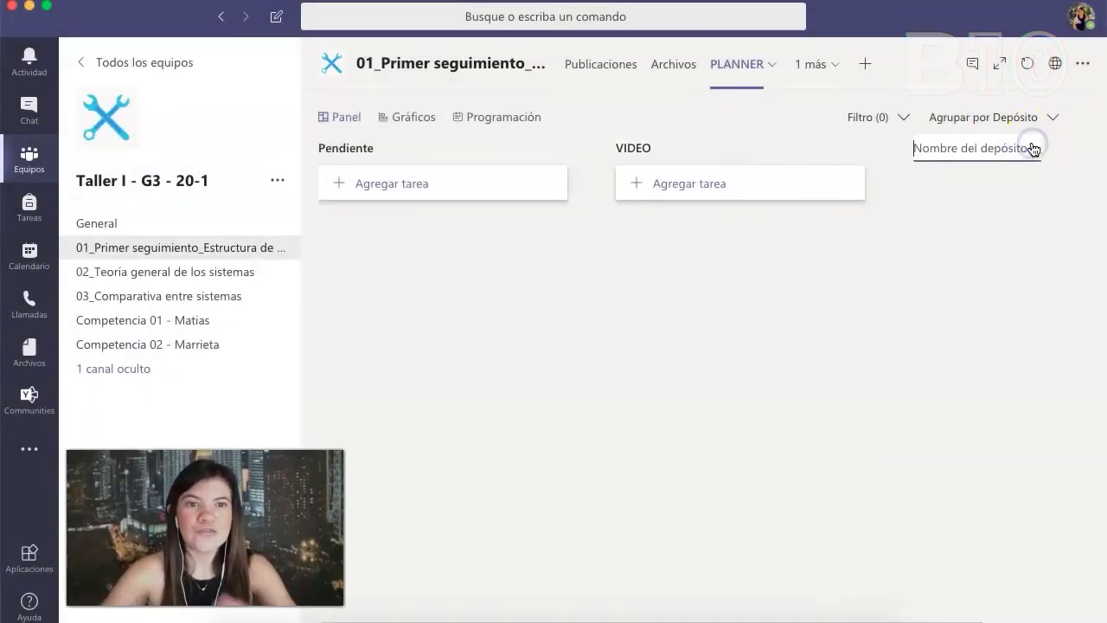
text(FOTOGRAFIA)
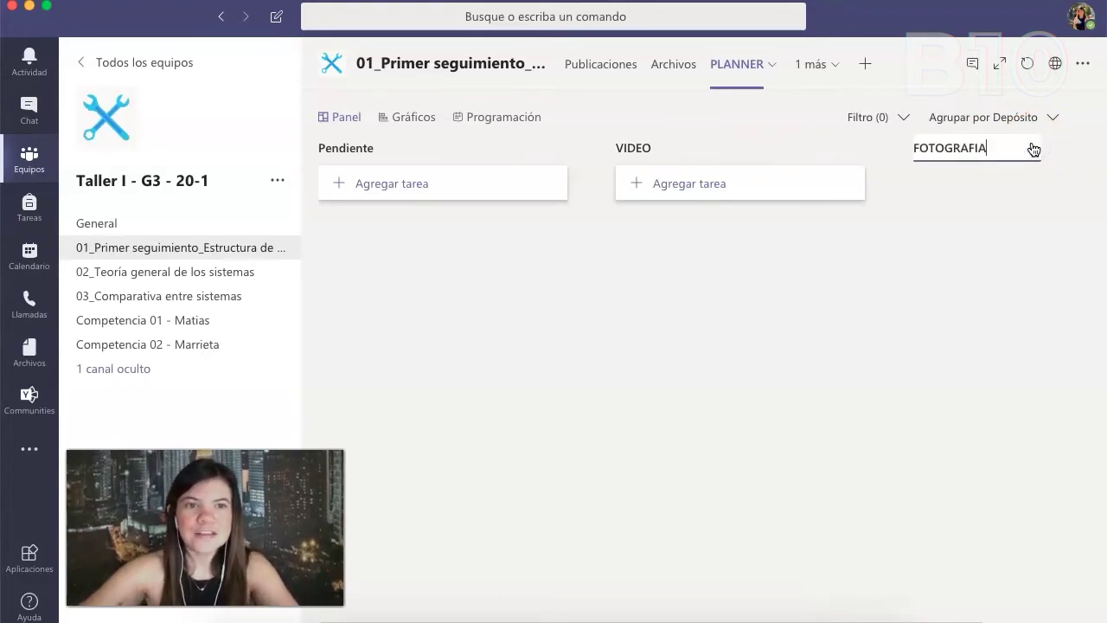
key(Return)
click(923, 148)
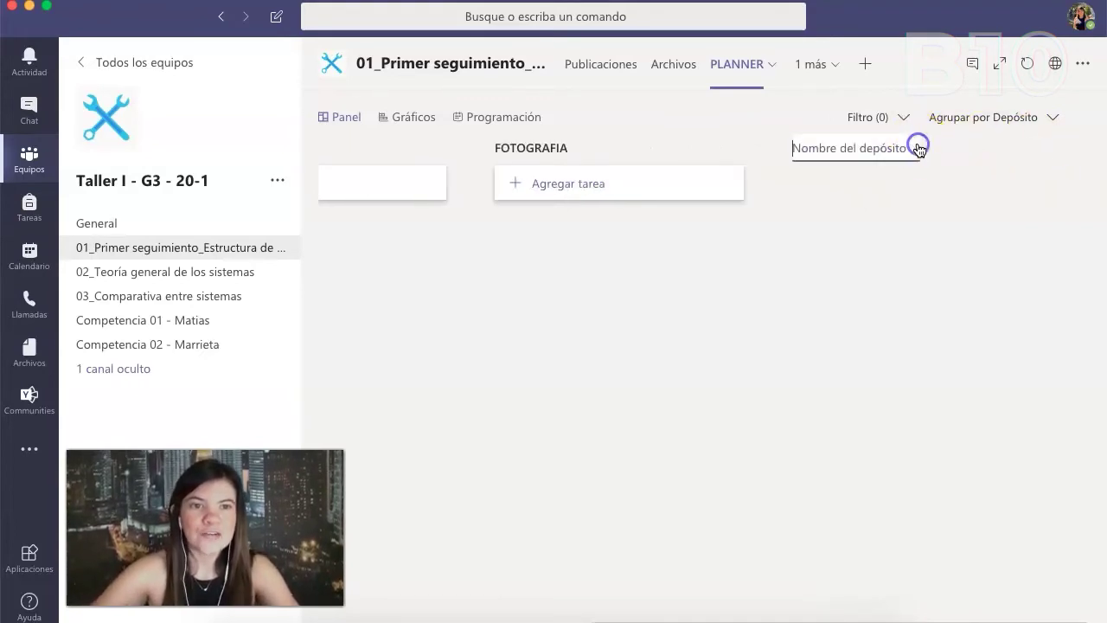
text(GRAFICO)
key(Return)
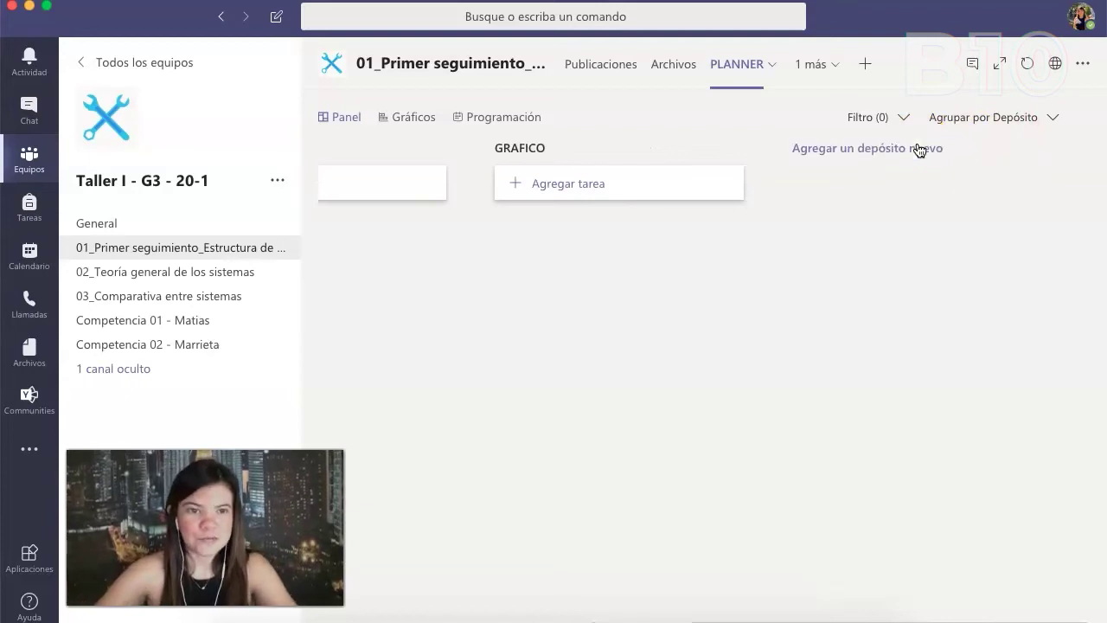
Start a new task in the VIDEO bucket named "Video sobre planner" with the due date 23 May 2020.
click(597, 303)
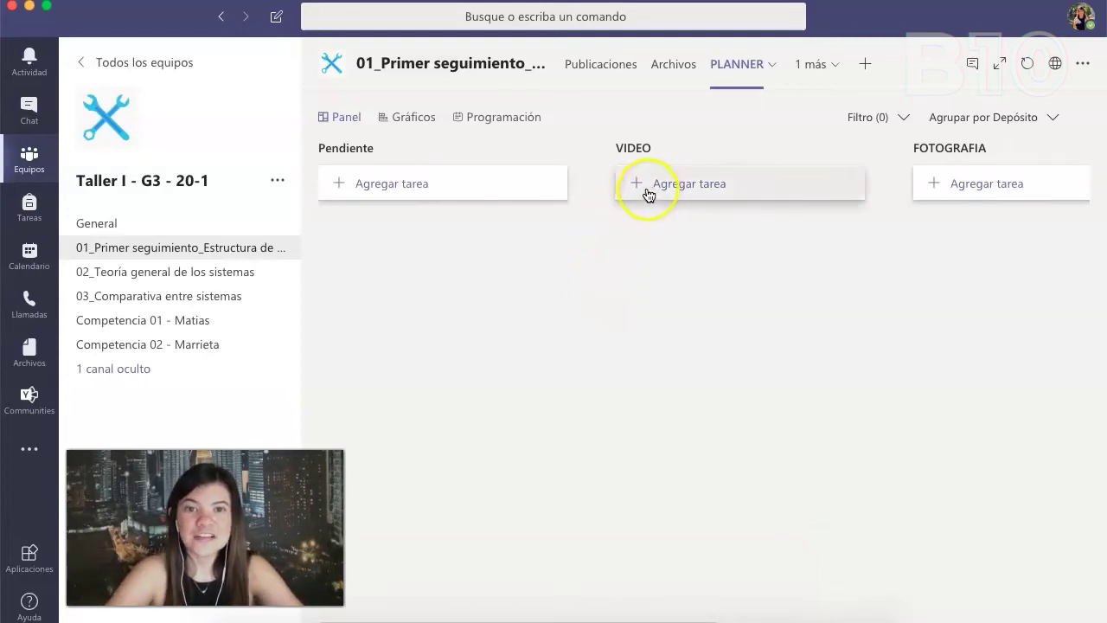
click(696, 185)
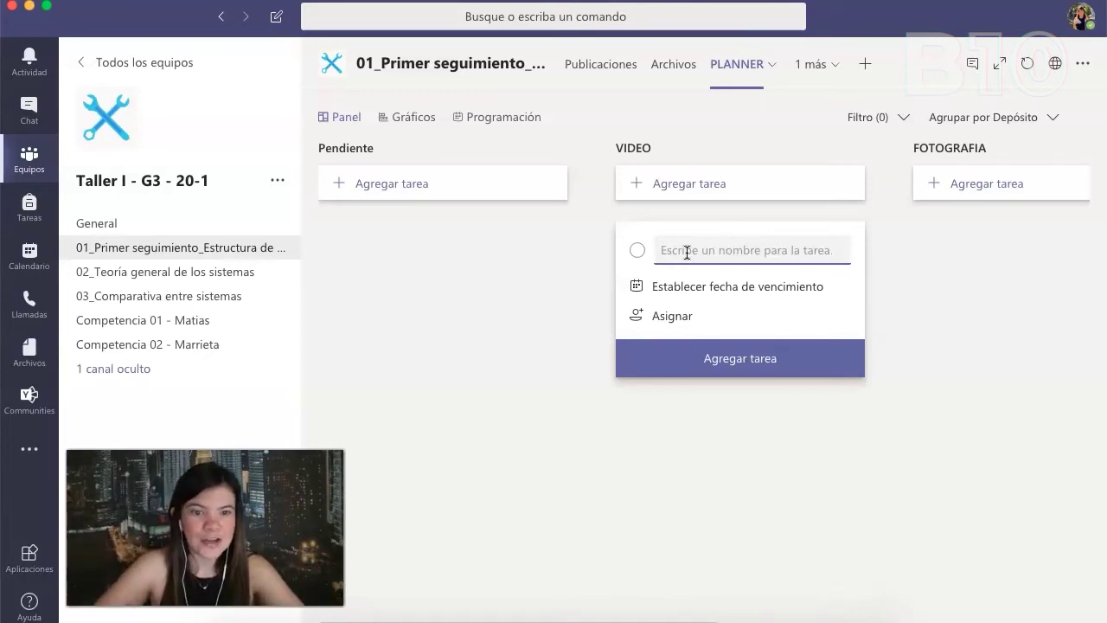
text(V)
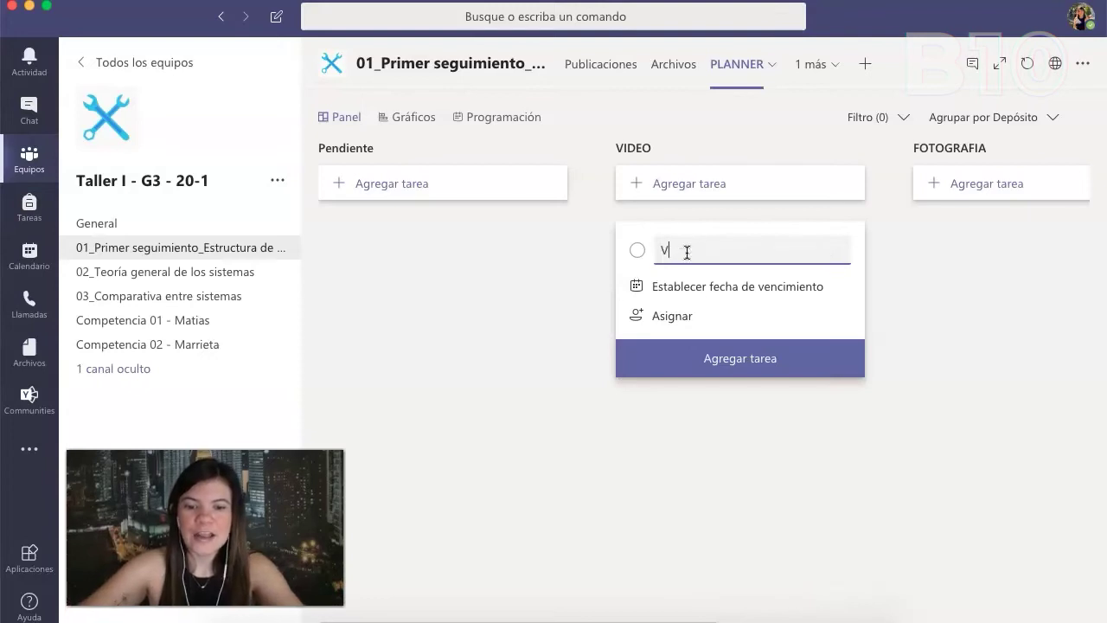
text(ideo sobre planner)
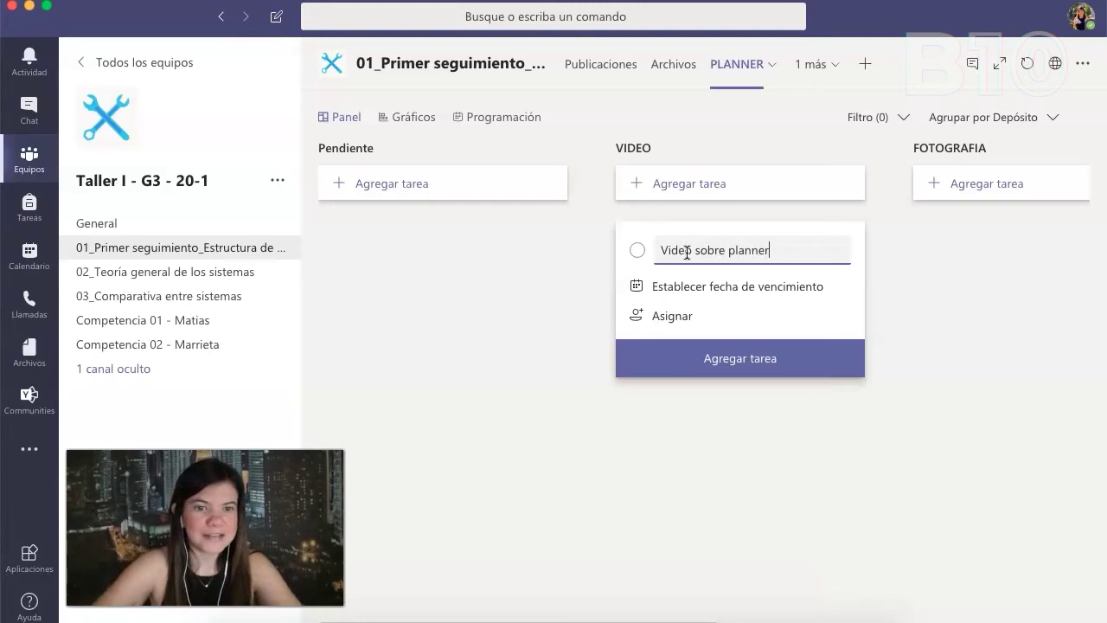
click(724, 289)
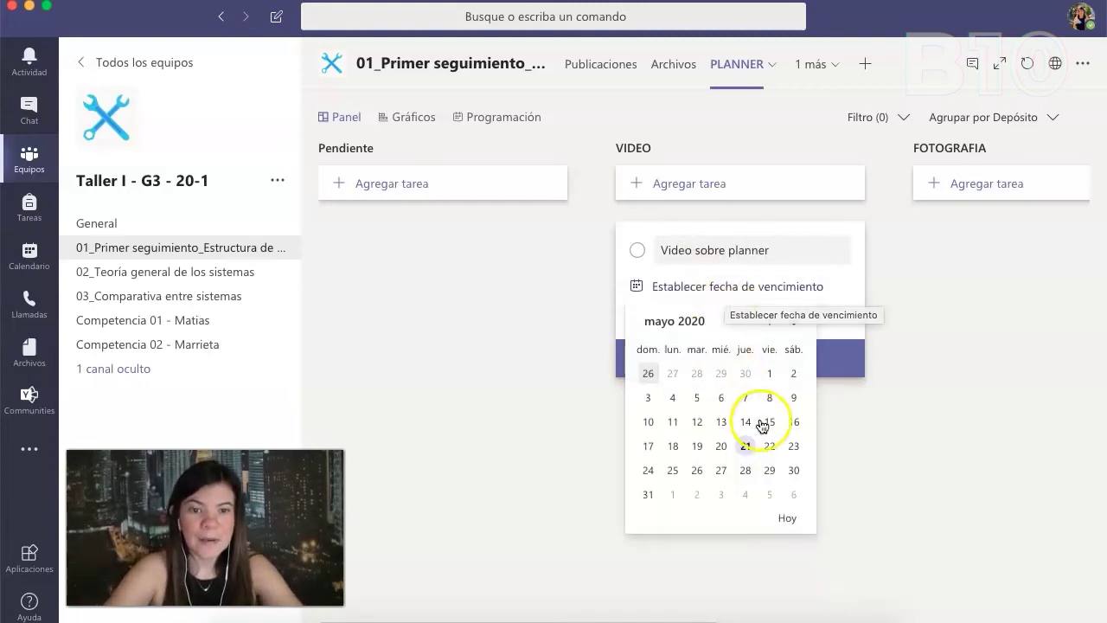
click(792, 446)
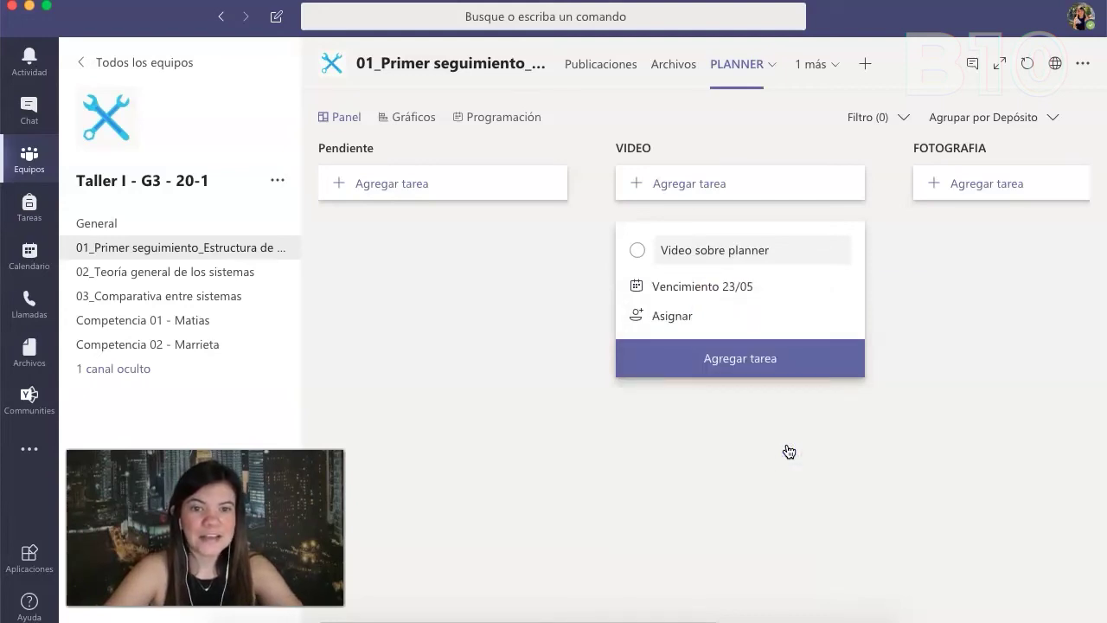
Assign the "Video sobre planner" task to the third team member listed and add it to the VIDEO bucket.
click(674, 316)
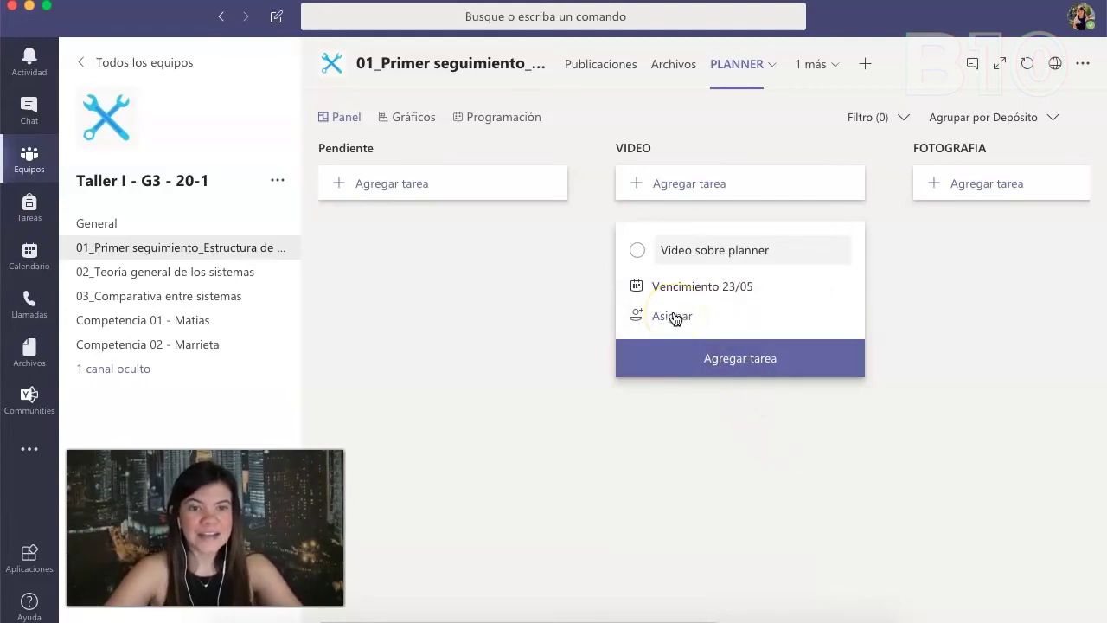
click(674, 316)
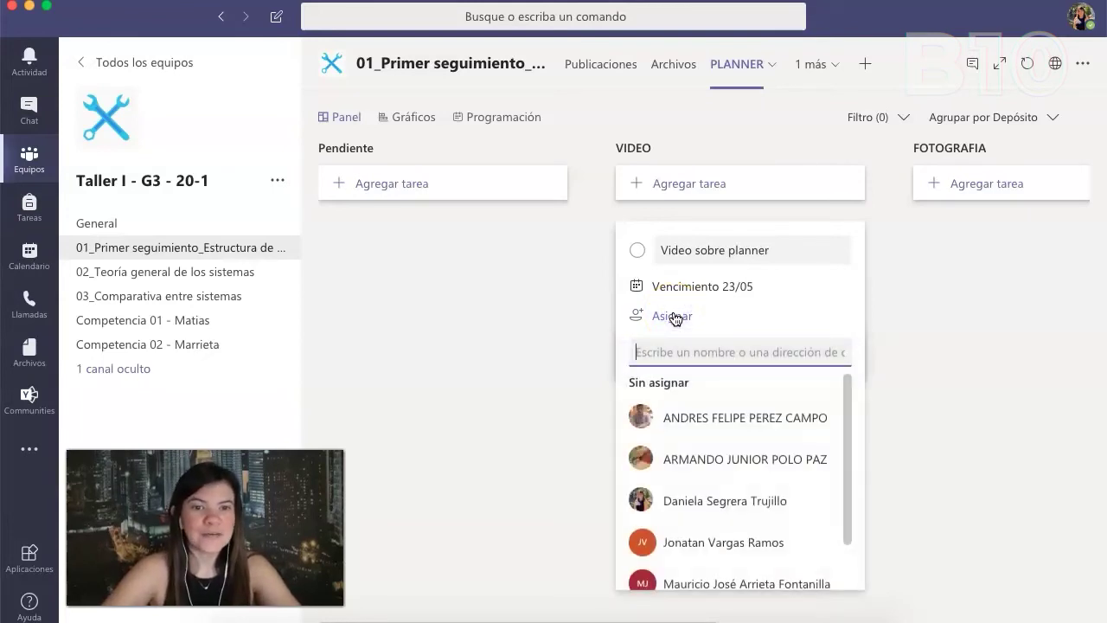
scroll(704, 517, down, 1)
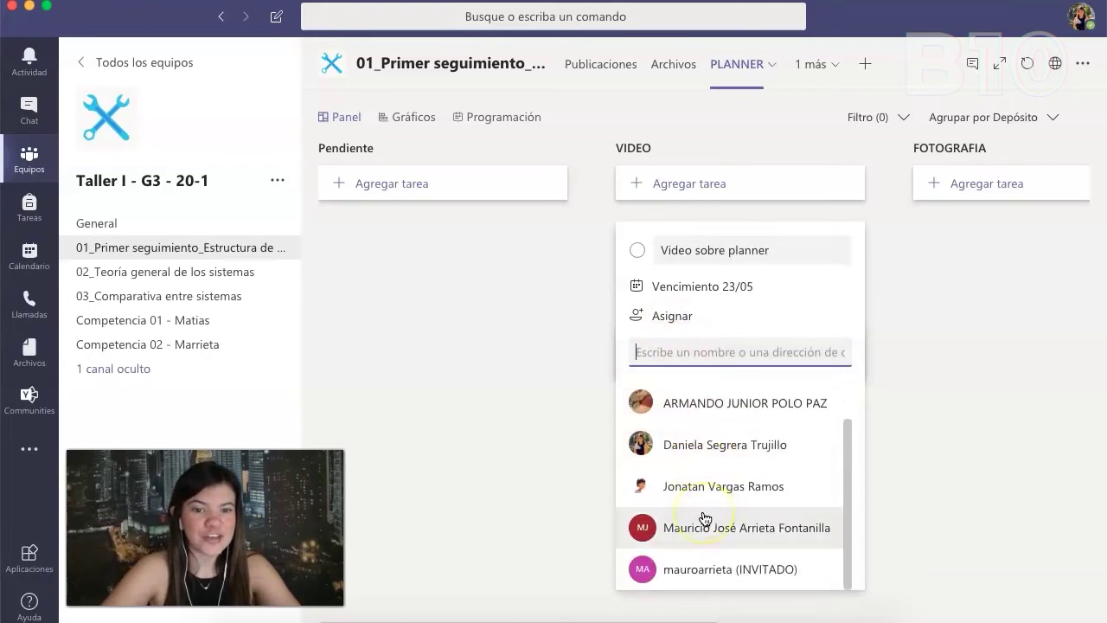
scroll(704, 517, up, 1)
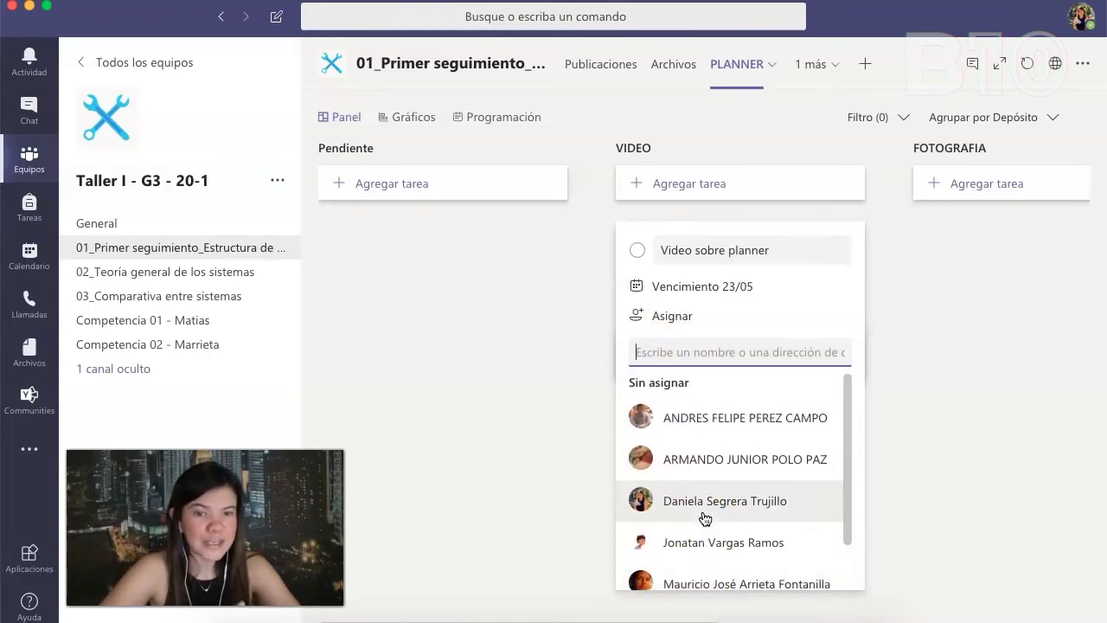
click(704, 517)
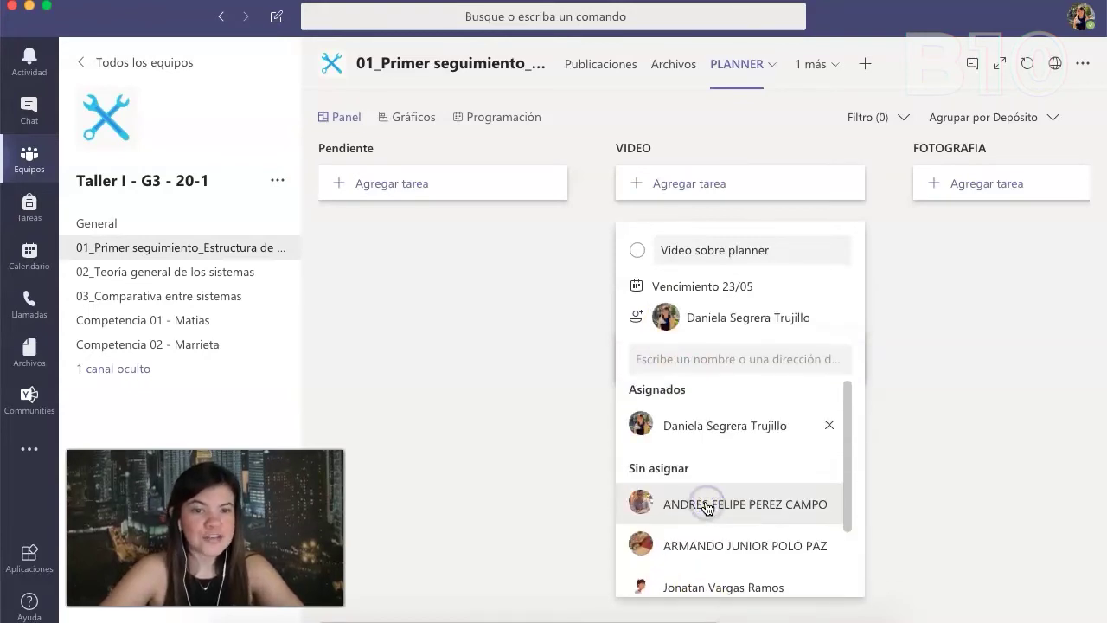
click(826, 329)
click(769, 364)
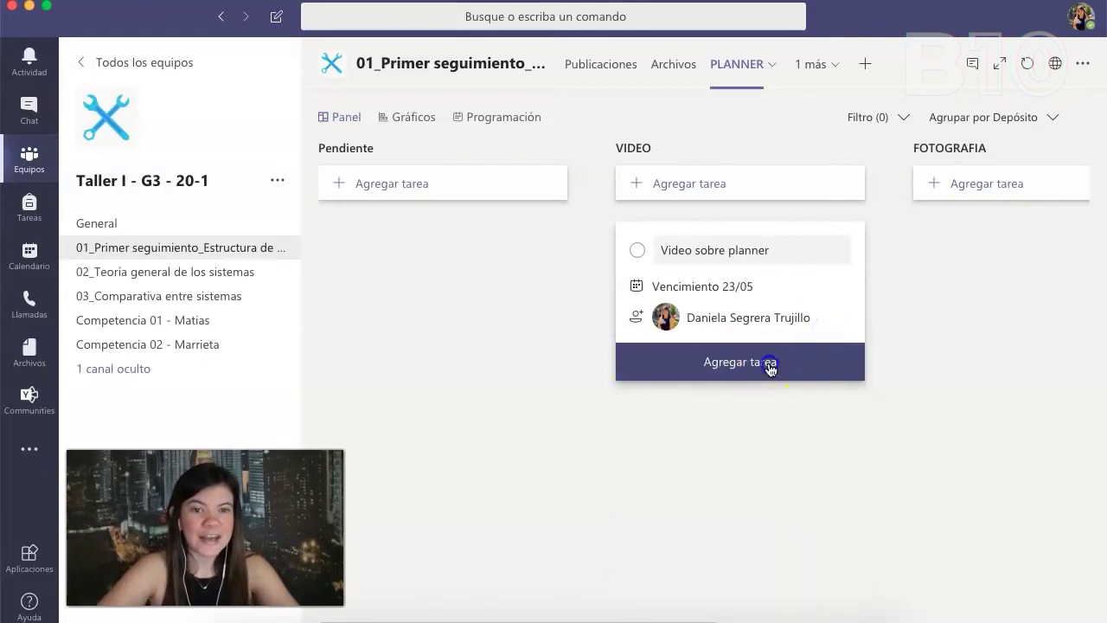
click(899, 324)
Start a new task in the GRAFICO bucket named "Infografía planner" with the due date 21 May 2020.
scroll(899, 324, right, 3)
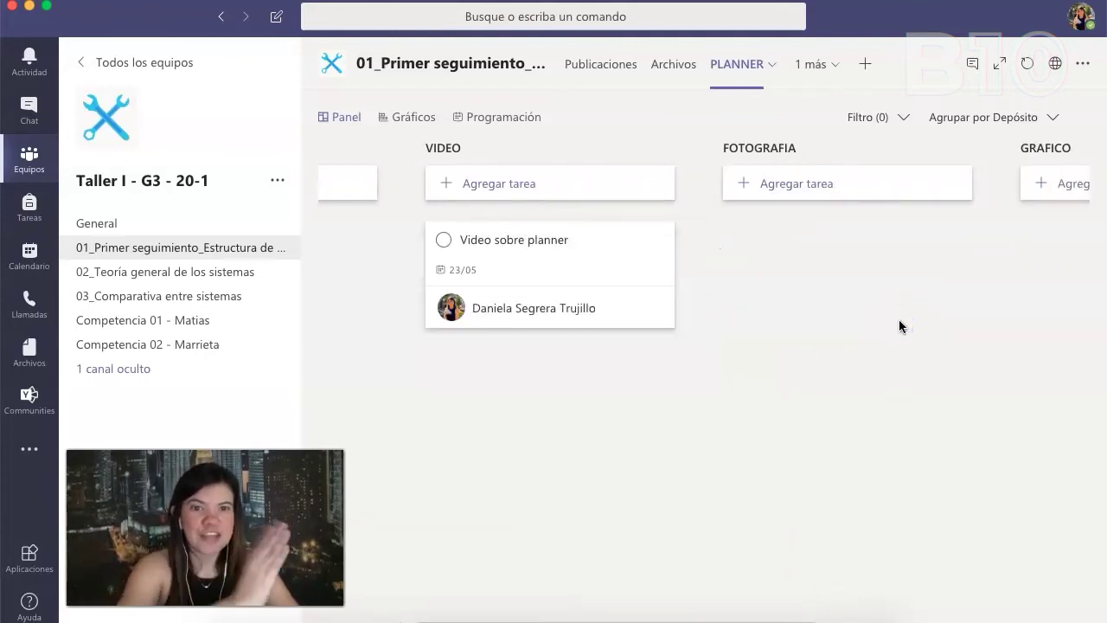
scroll(899, 319, right, 2)
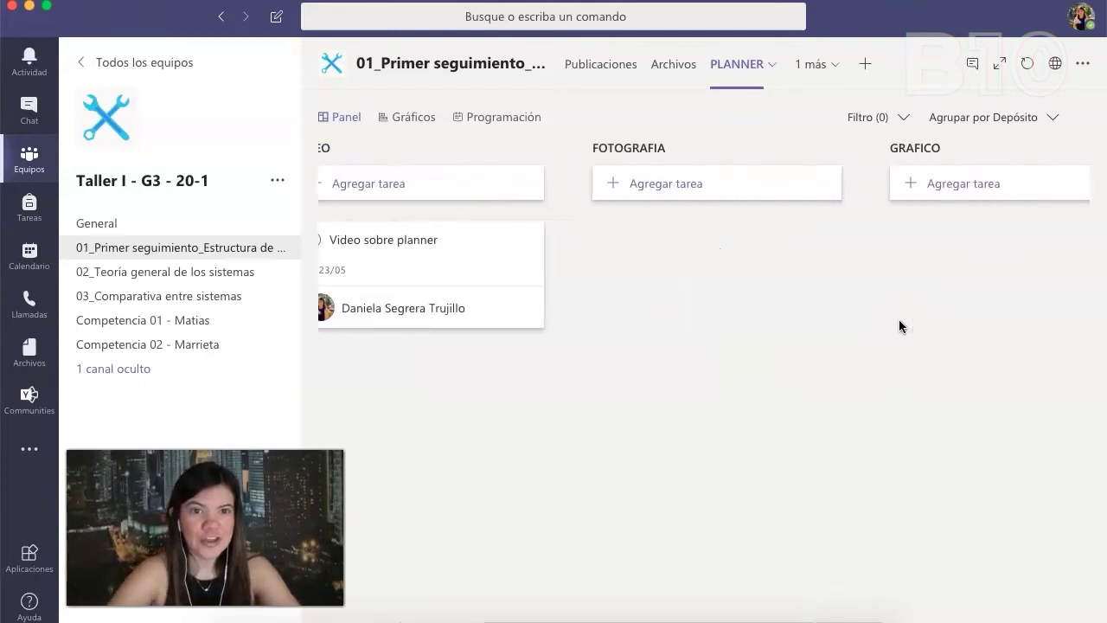
click(948, 193)
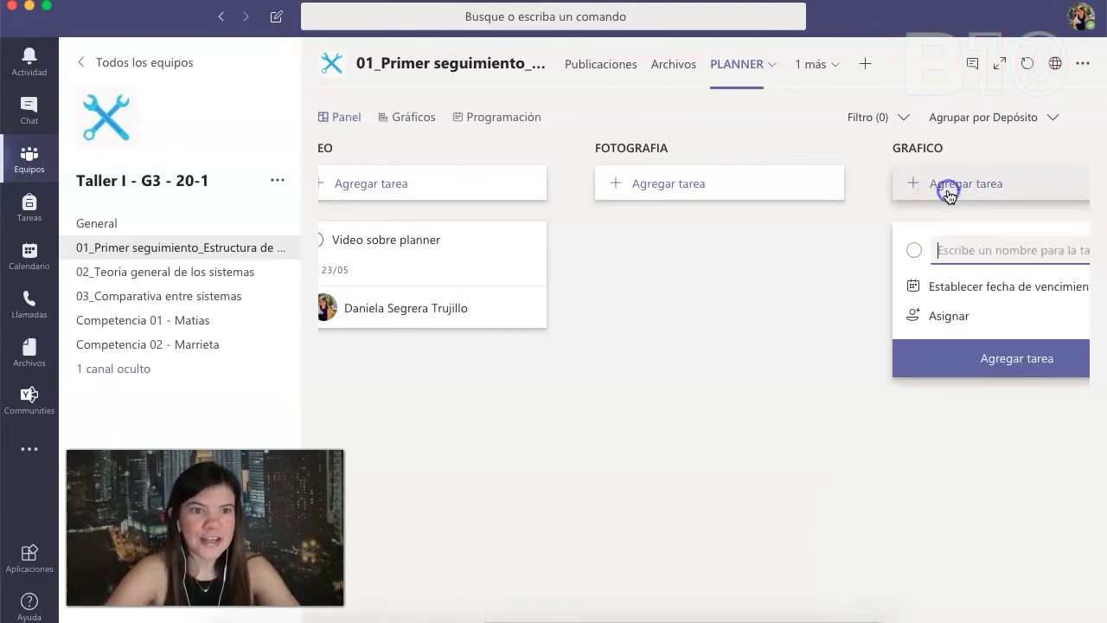
text(Infogra)
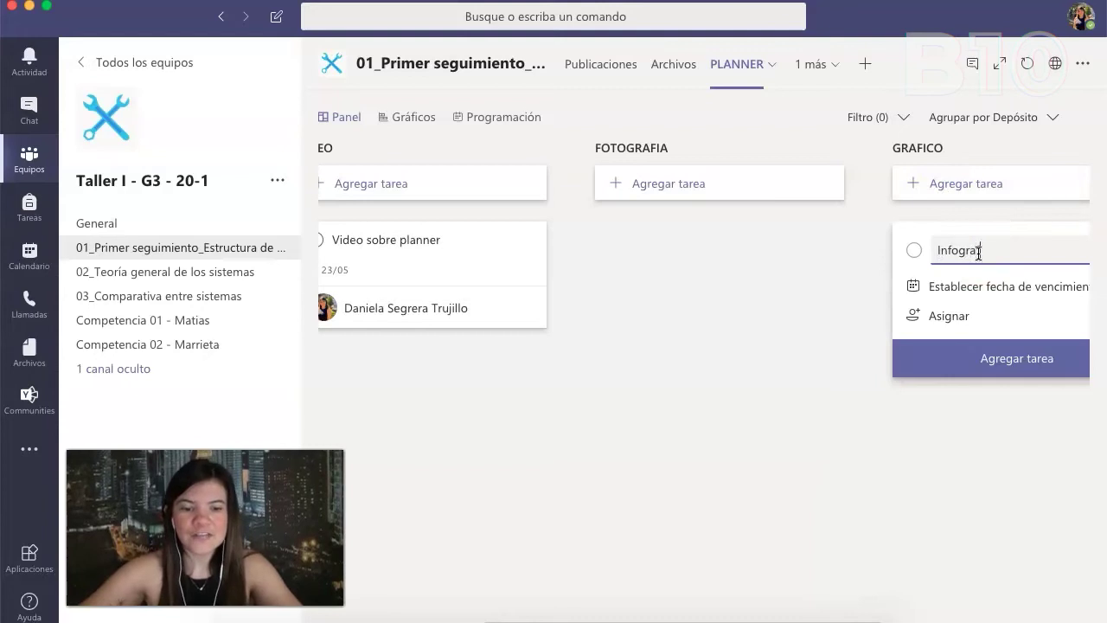
text(fía planner)
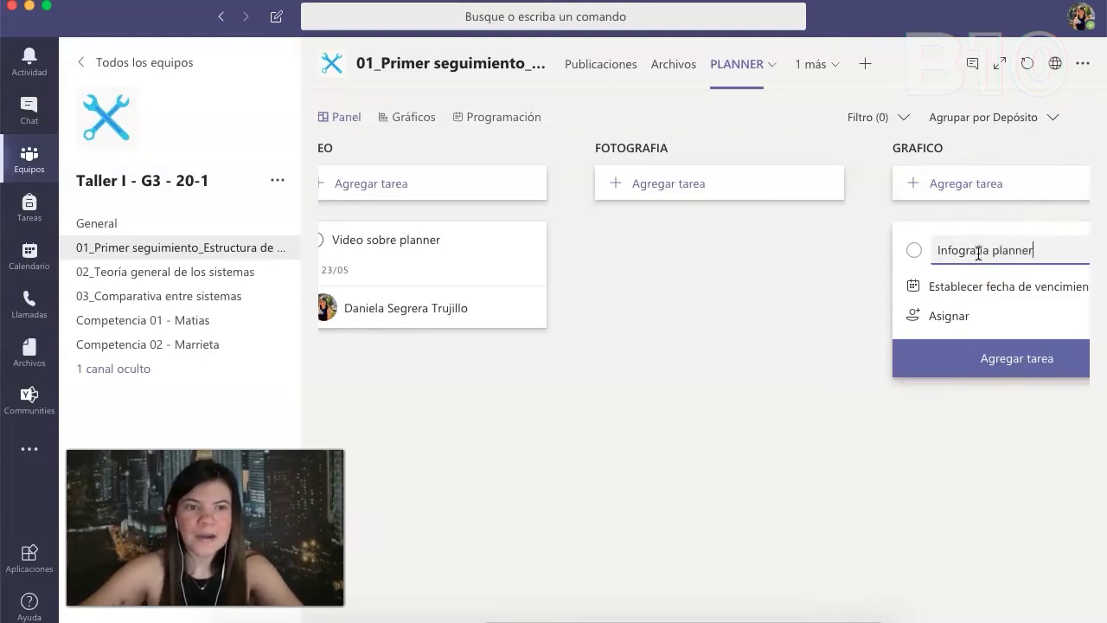
click(1060, 288)
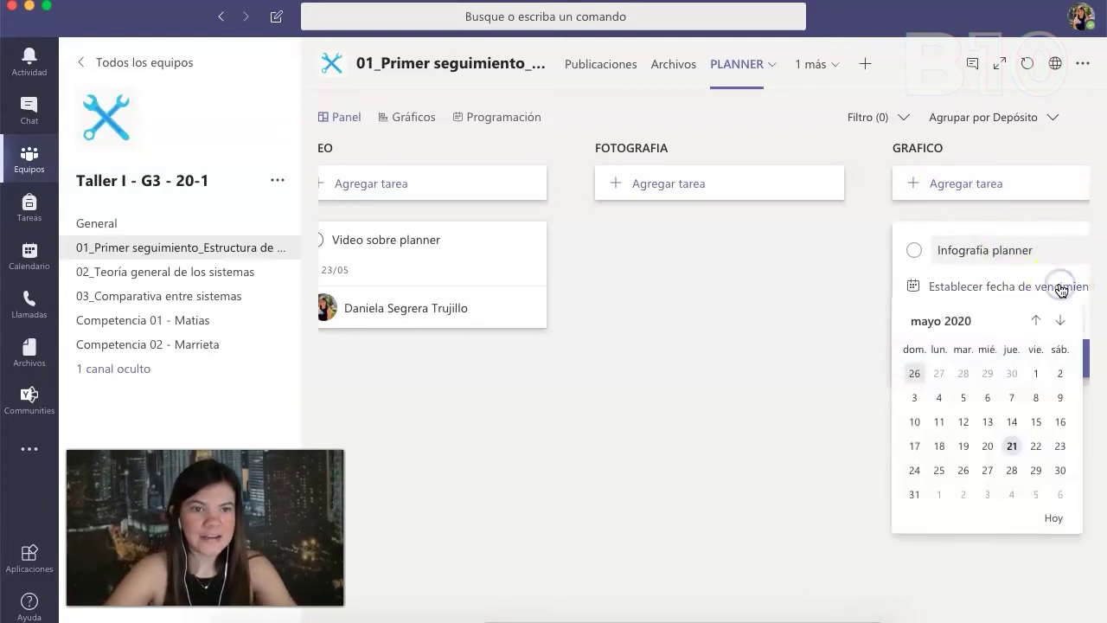
click(1011, 446)
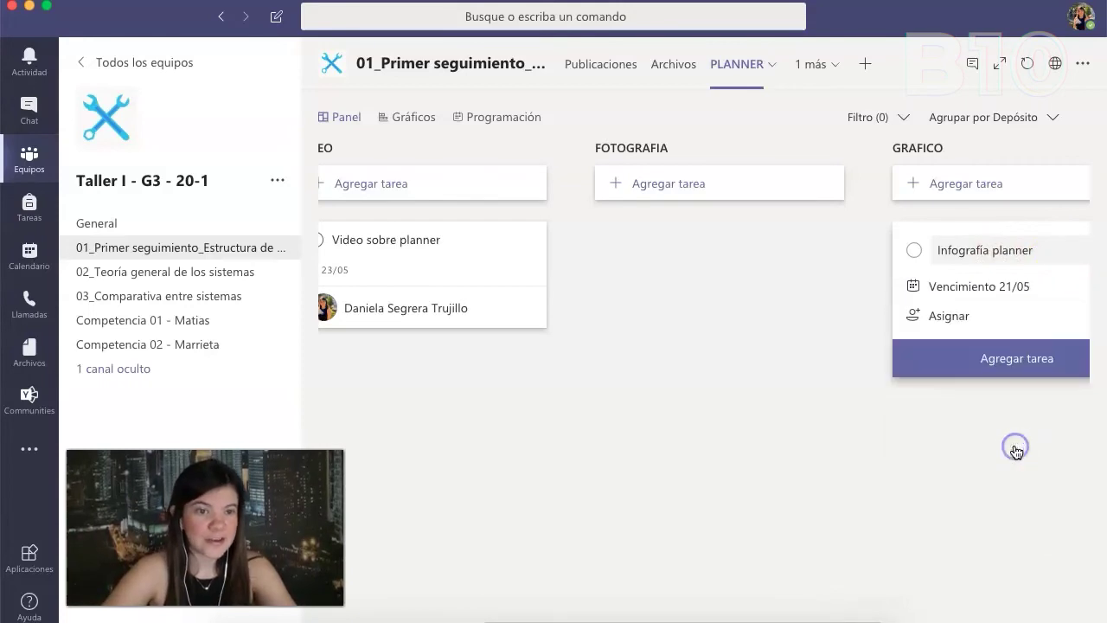
Assign the "Infografía planner" task to the first two team members listed and add it to the GRAFICO bucket.
click(953, 318)
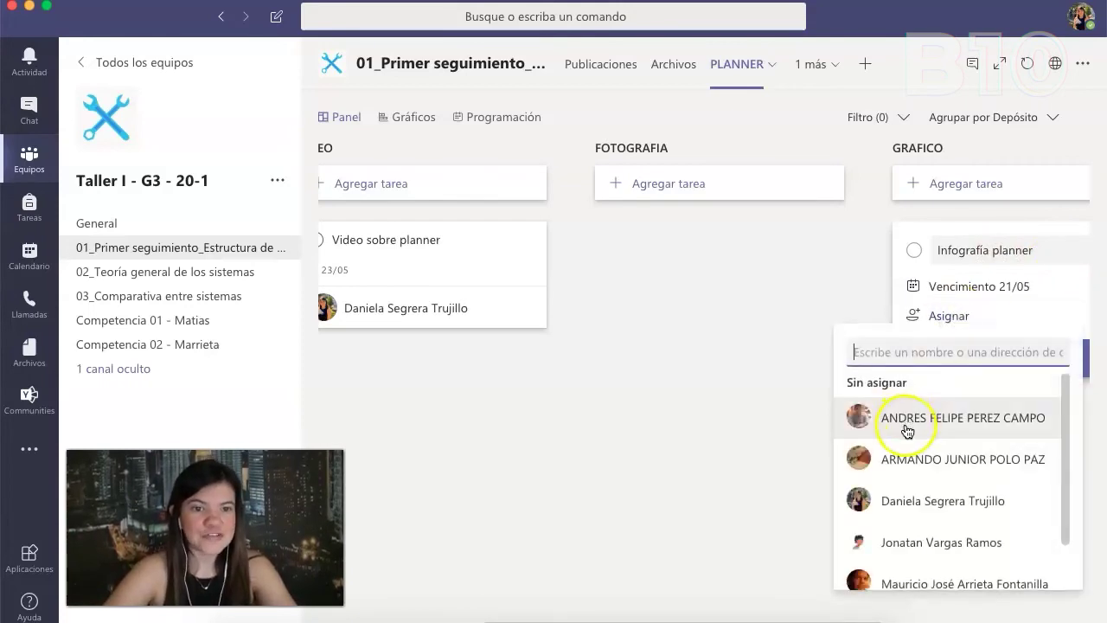
click(906, 428)
click(858, 307)
click(974, 326)
scroll(933, 420, down, 2)
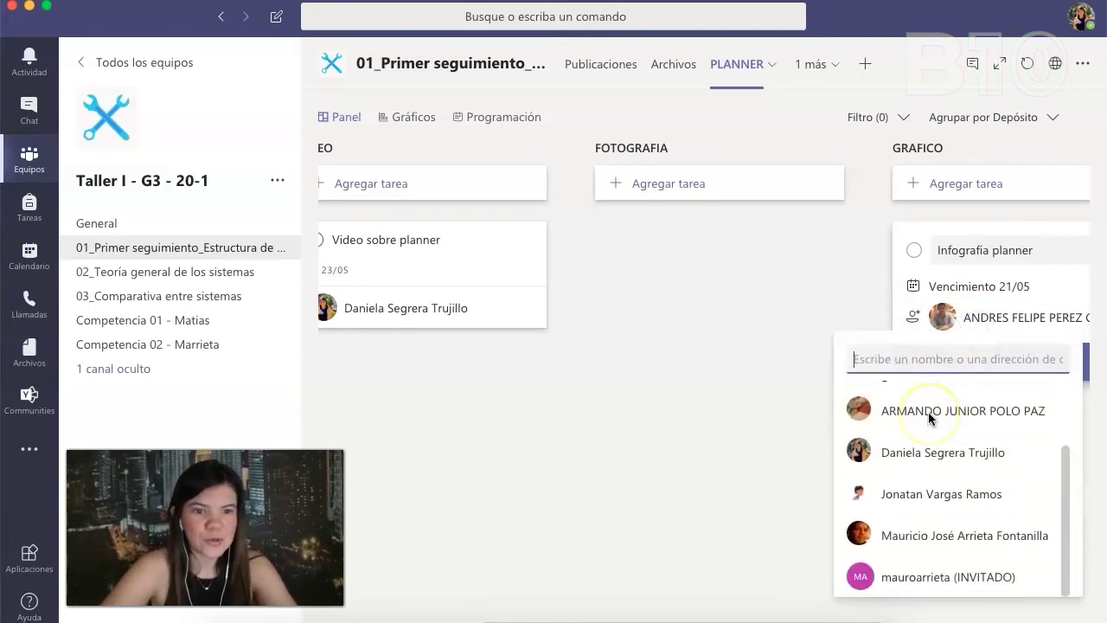
click(917, 411)
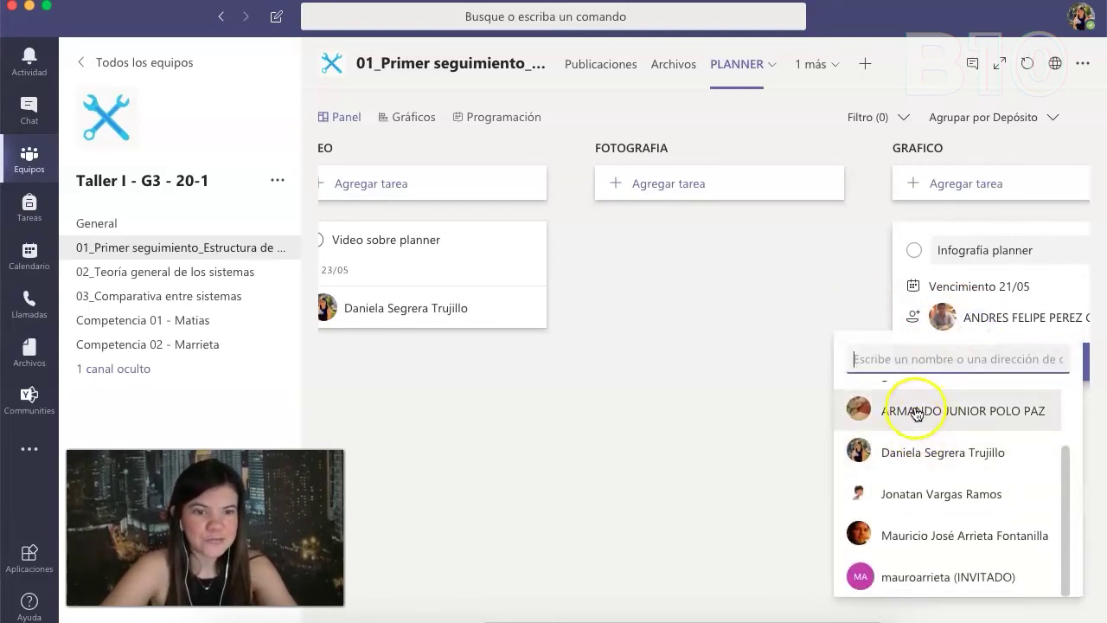
click(1023, 310)
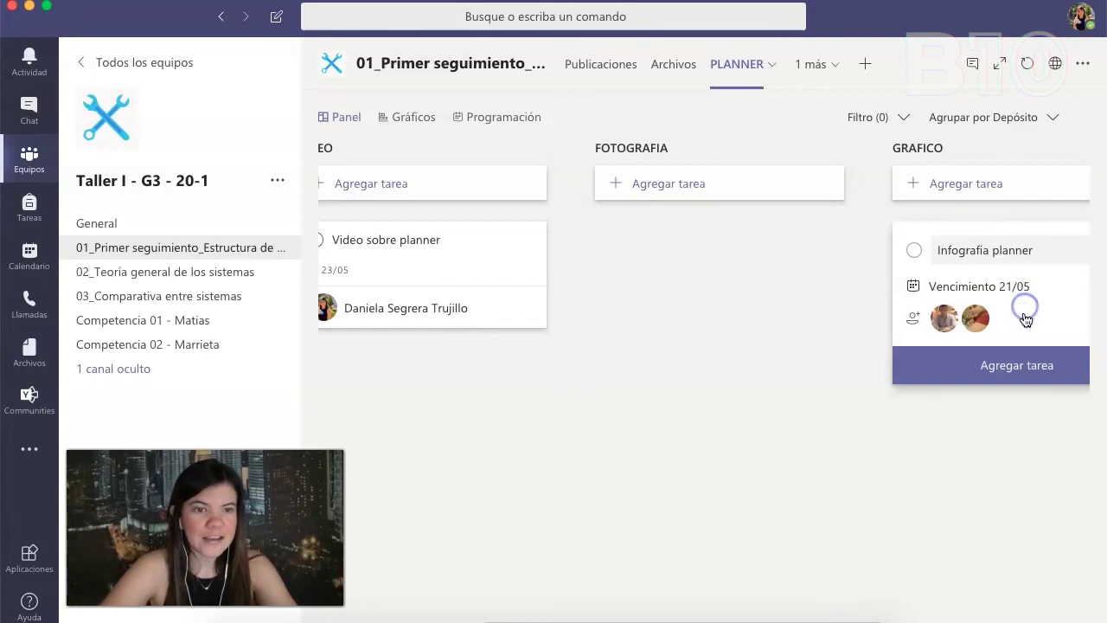
click(992, 370)
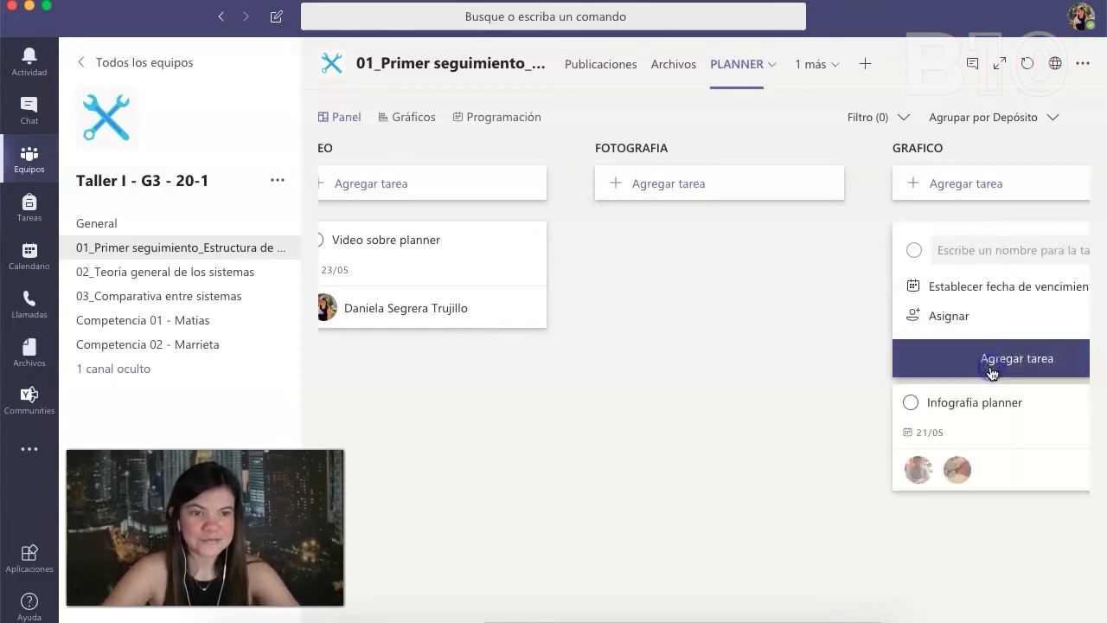
click(834, 349)
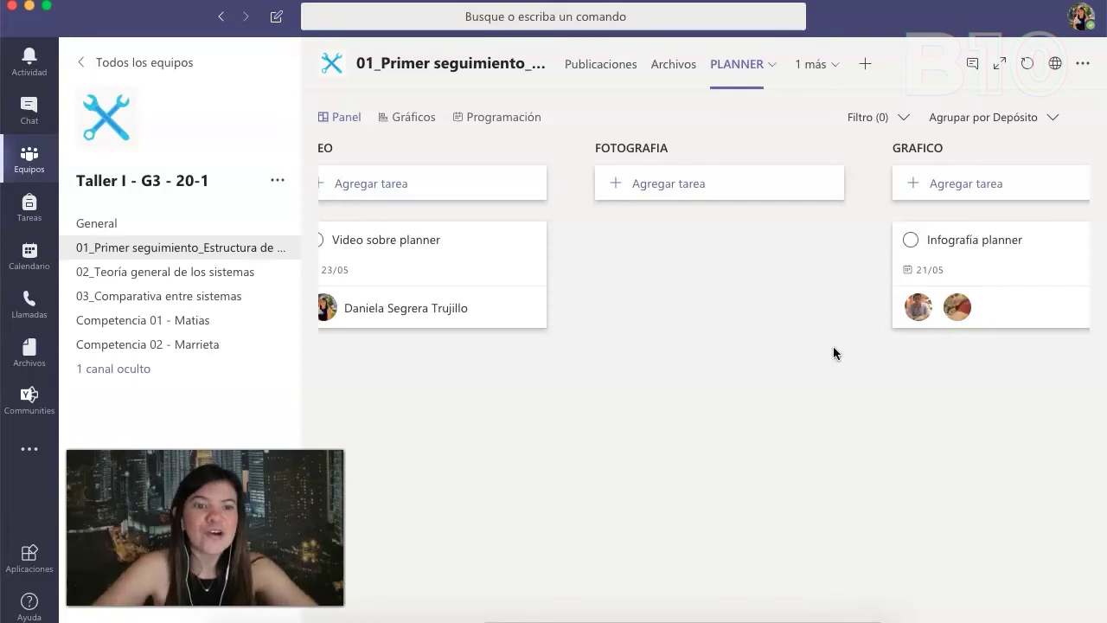
Move the "Infografía planner" task to the FOTOGRAFIA bucket, and from there into the VIDEO bucket below "Video sobre planner".
click(1008, 272)
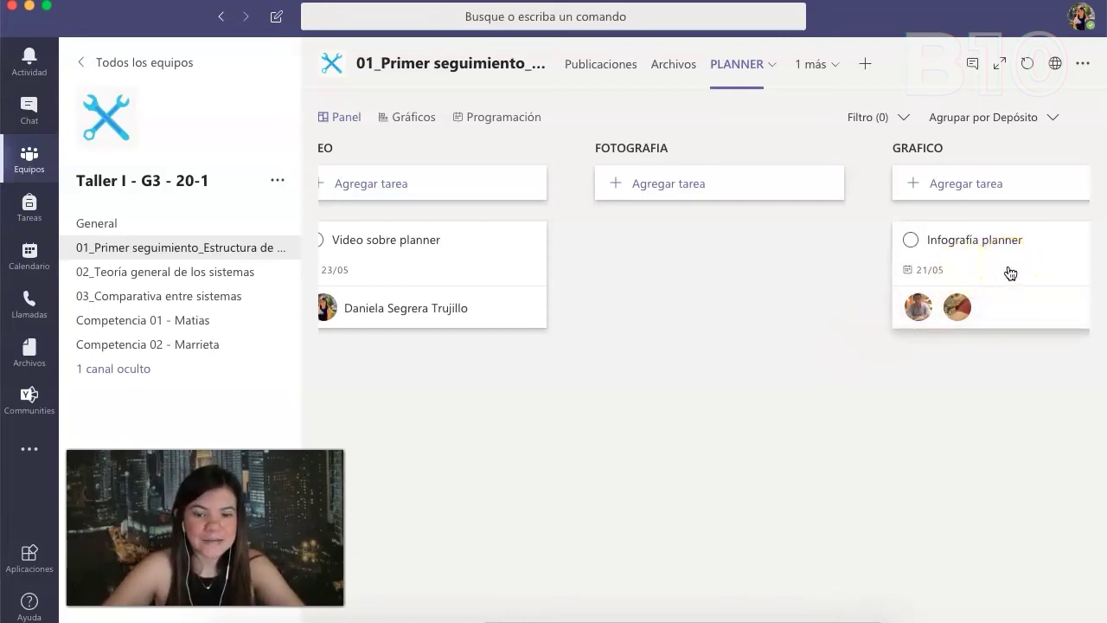
drag(1009, 272, 731, 276)
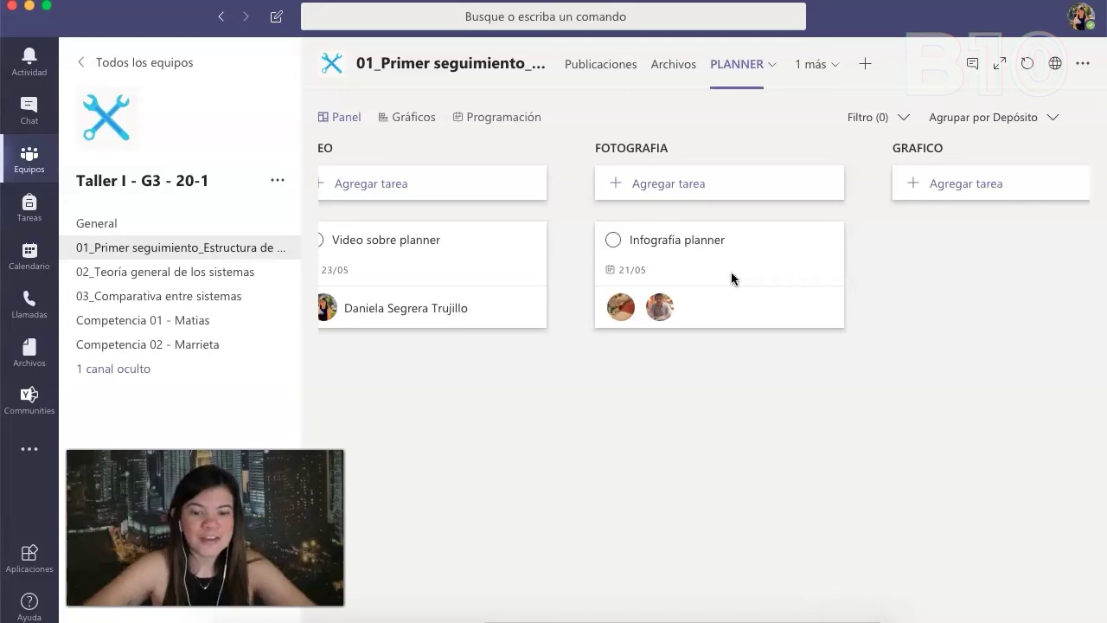
click(714, 270)
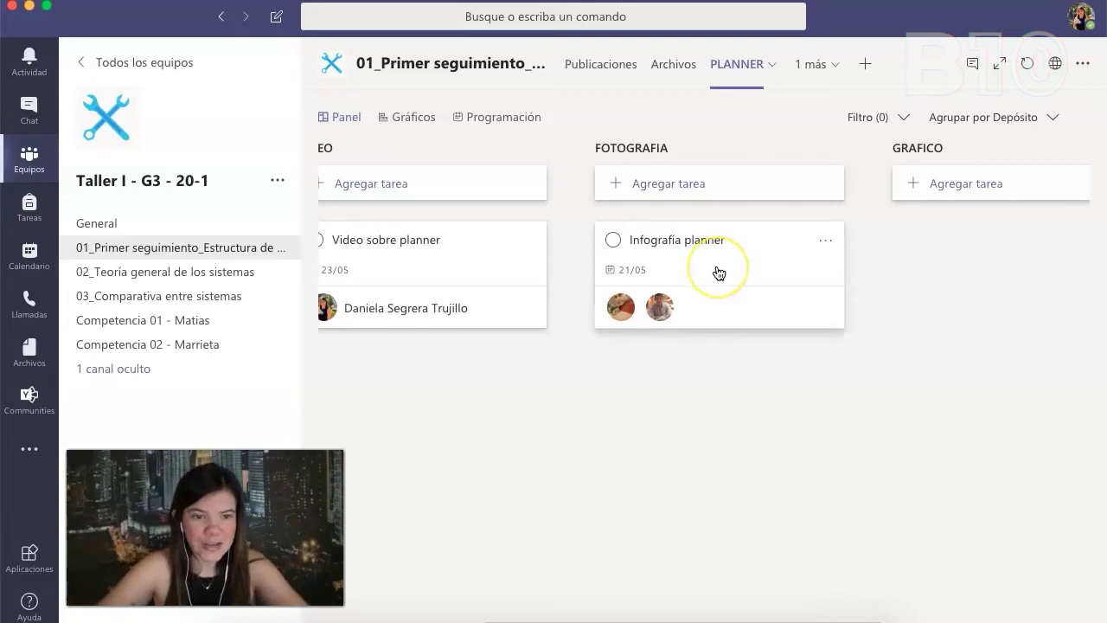
drag(717, 273, 440, 427)
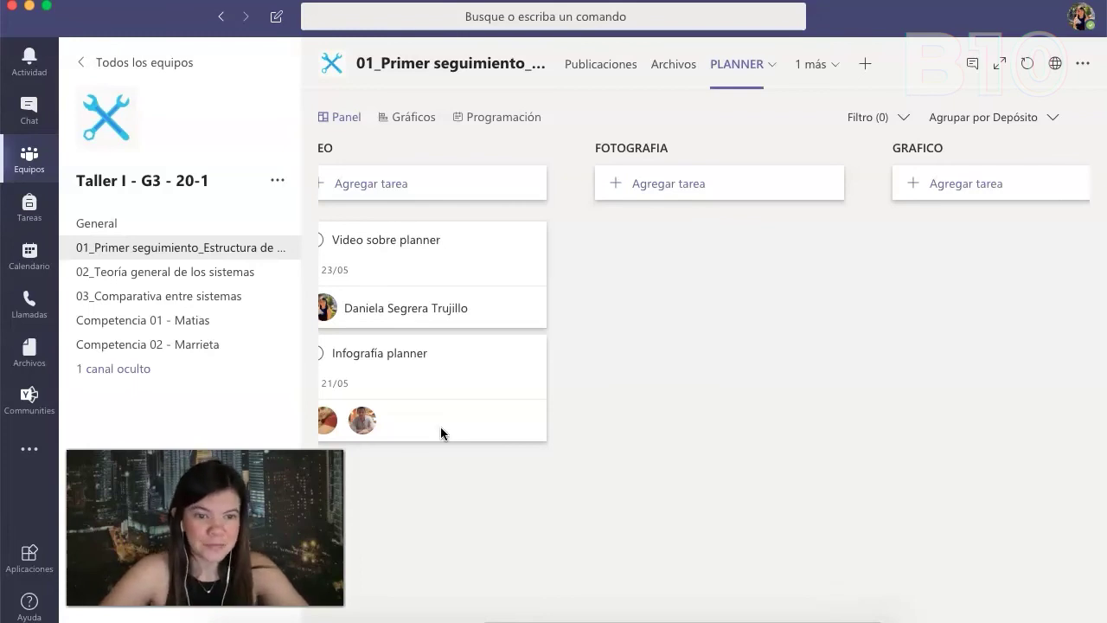
scroll(519, 425, left, 3)
click(587, 425)
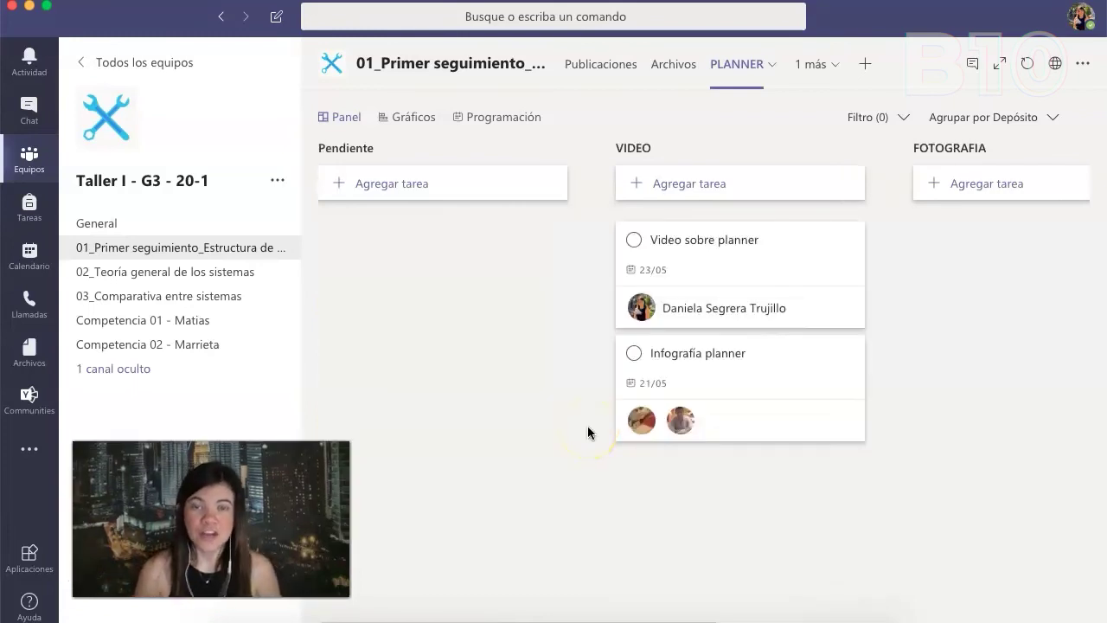